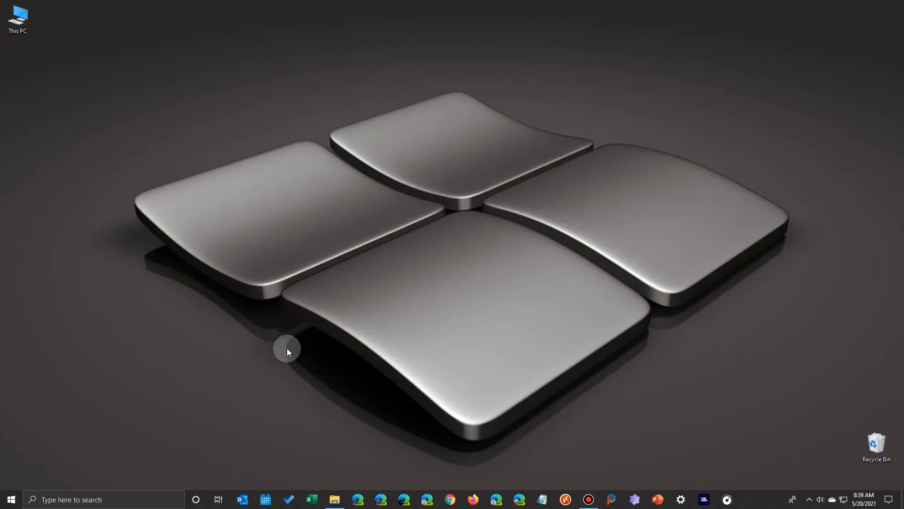
# - Bring up the Windows search panel from the taskbar search box
pyautogui.click(90, 500)
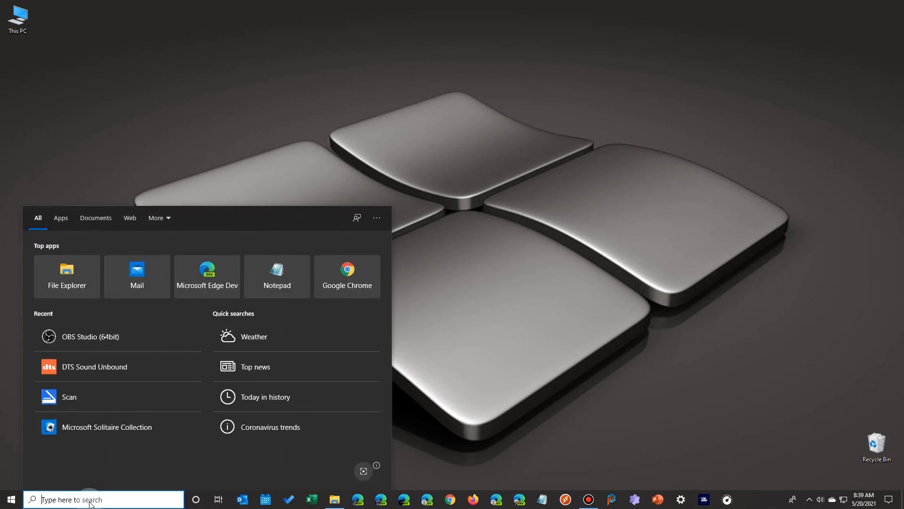
pyautogui.write('ca')
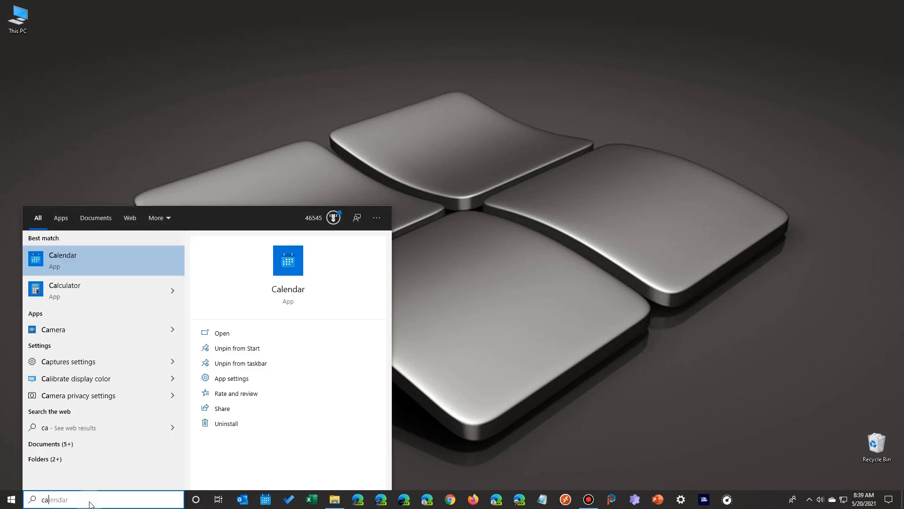
# - Dismiss search and Start, glance at the Calendar app, then show the taskbar clock flyout with today's agenda
pyautogui.click(430, 361)
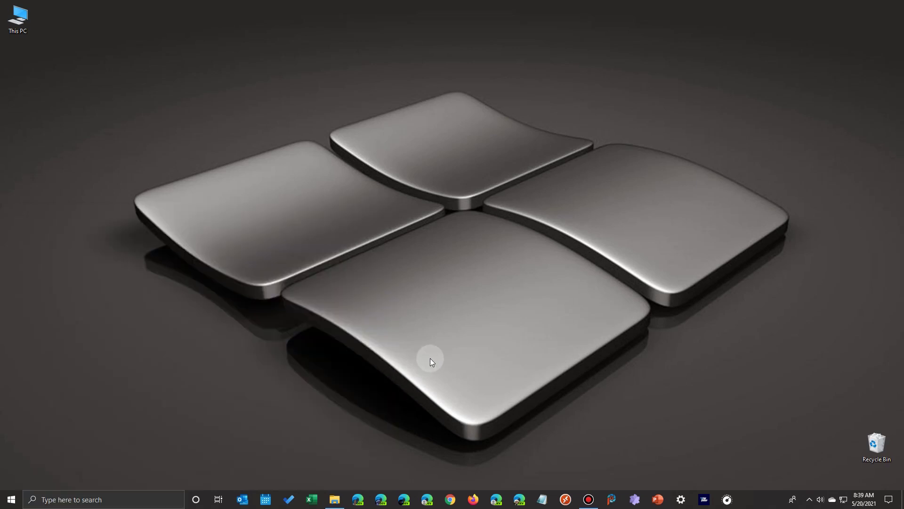
pyautogui.click(10, 499)
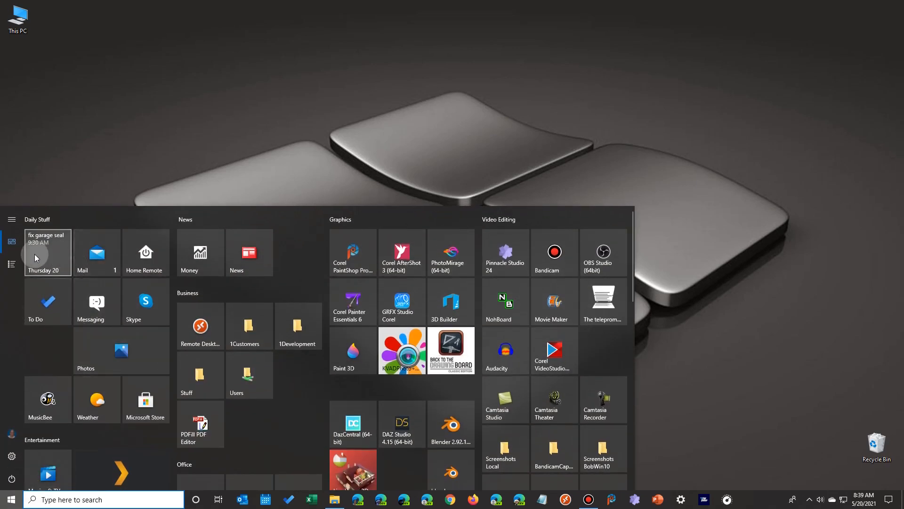
pyautogui.click(239, 175)
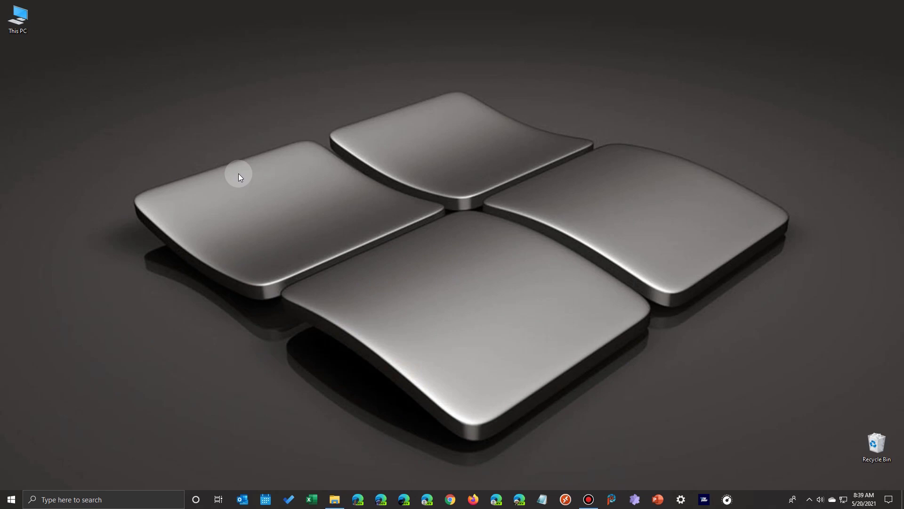
pyautogui.click(266, 500)
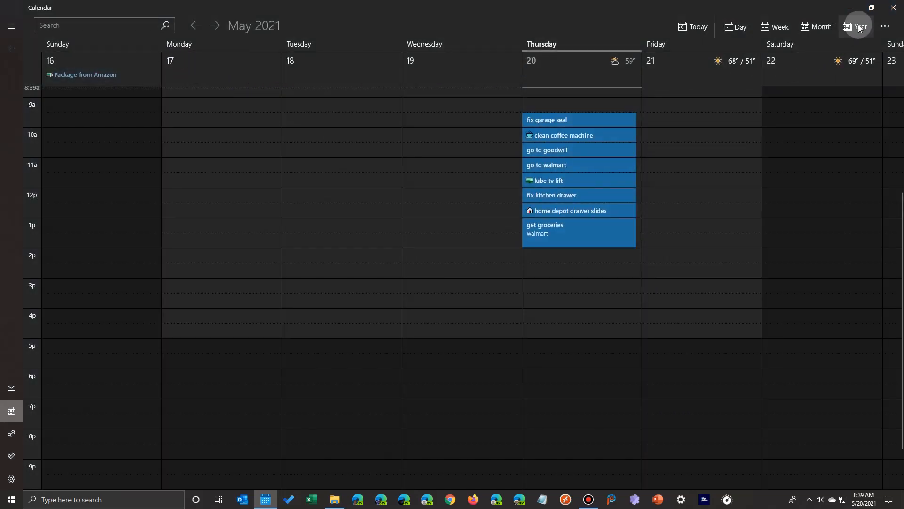
pyautogui.click(892, 8)
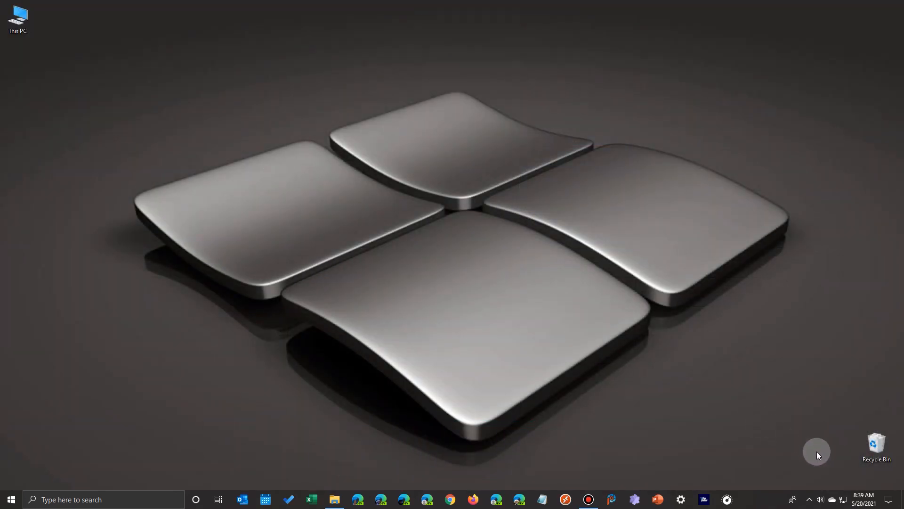
pyautogui.click(863, 499)
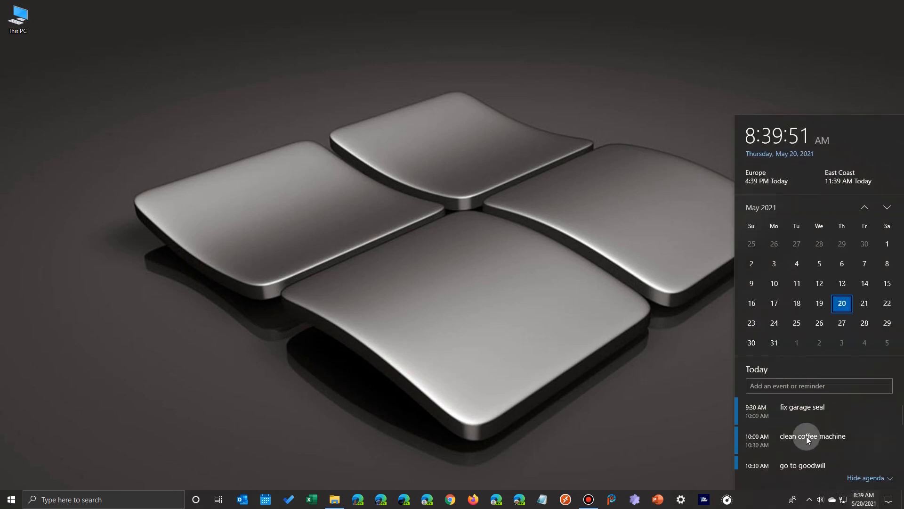
# - Begin a new event for today in the clock flyout's 'Add an event or reminder' field
pyautogui.click(758, 385)
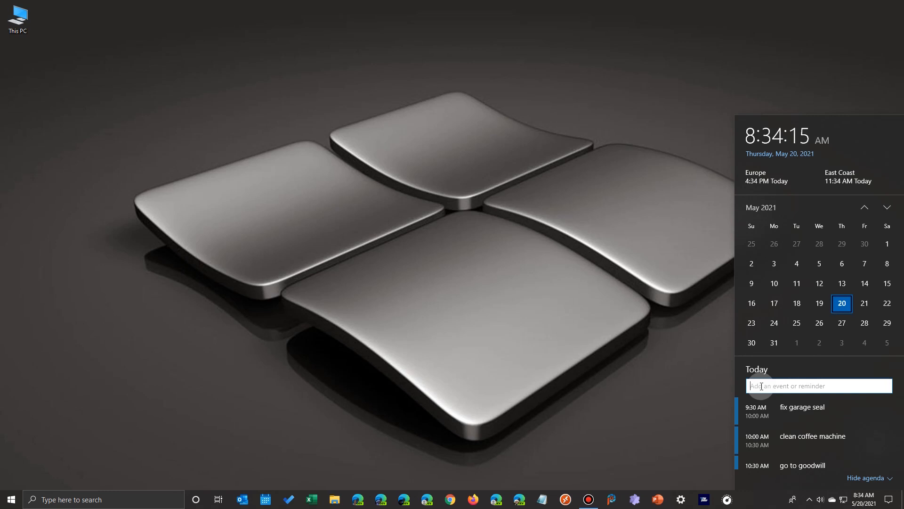
pyautogui.write('d')
# - Title the event 'get groceries', keep it in the Calendar calendar, and move on to its start time
pyautogui.press('BackSpace')
pyautogui.write('get')
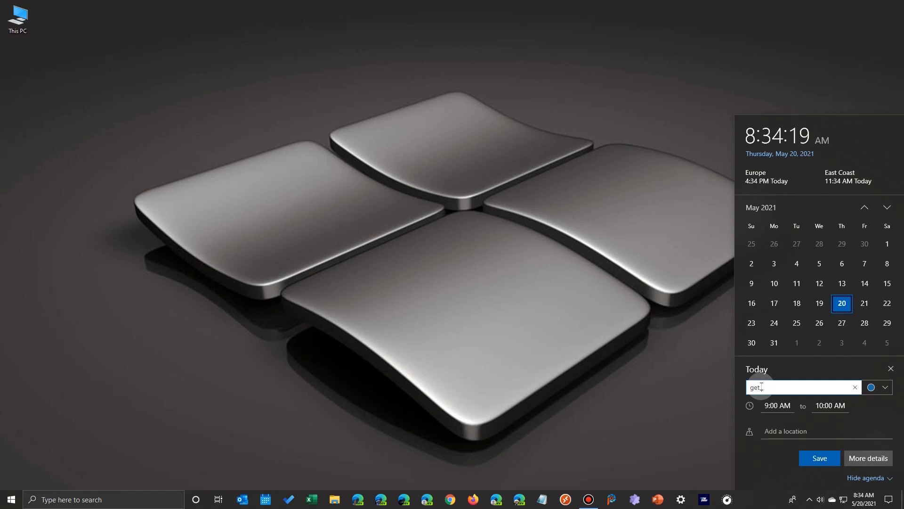
pyautogui.write(' grocies at')
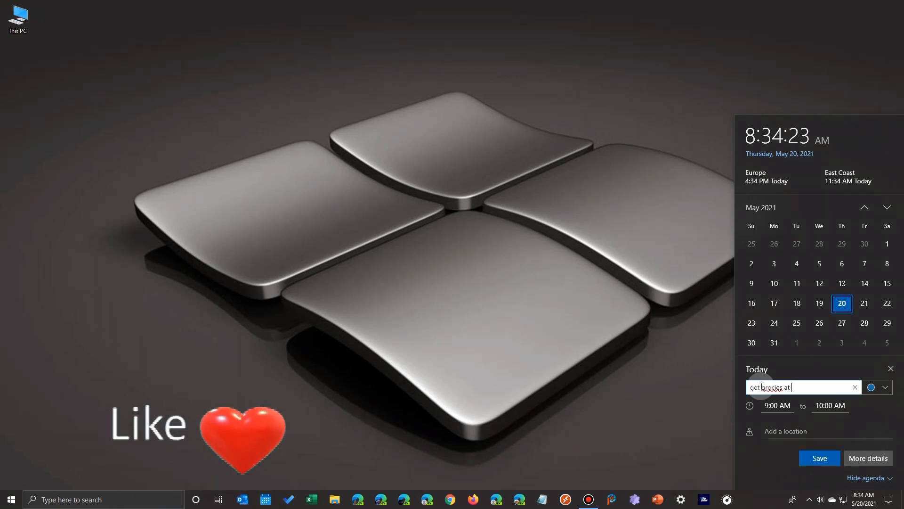
pyautogui.press('BackSpace')
pyautogui.press('BackSpace')
pyautogui.press('BackSpace')
pyautogui.press('BackSpace')
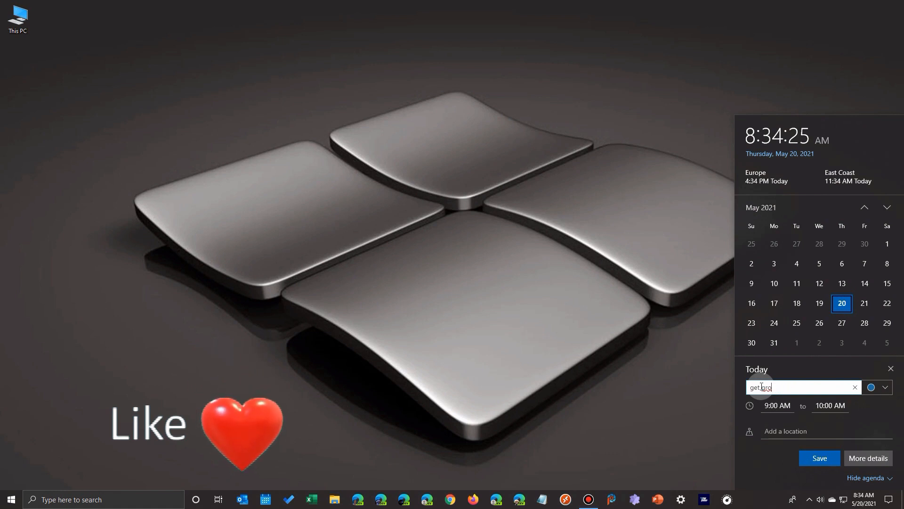
pyautogui.write('eries')
pyautogui.click(878, 387)
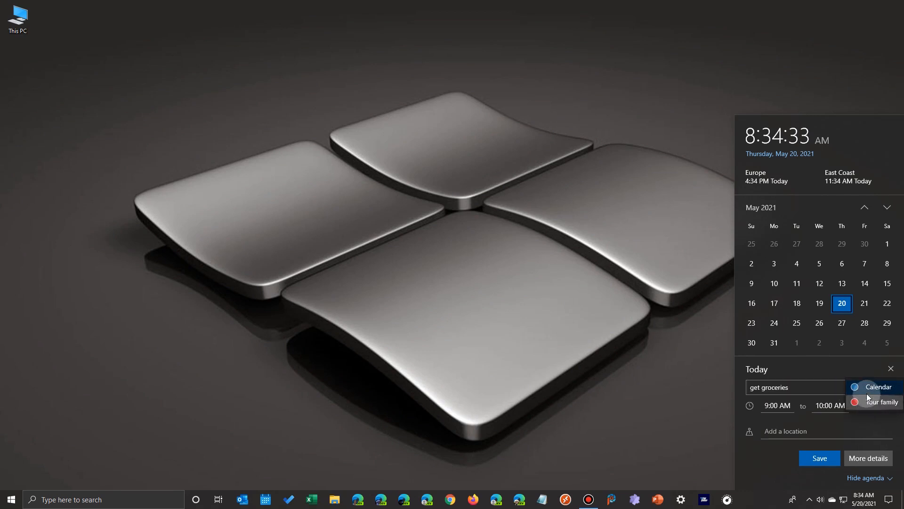
pyautogui.click(867, 389)
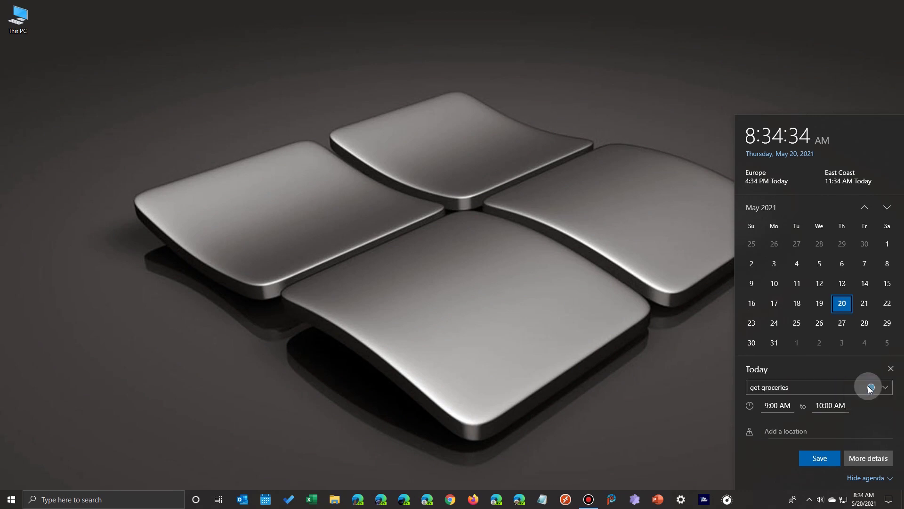
pyautogui.click(776, 405)
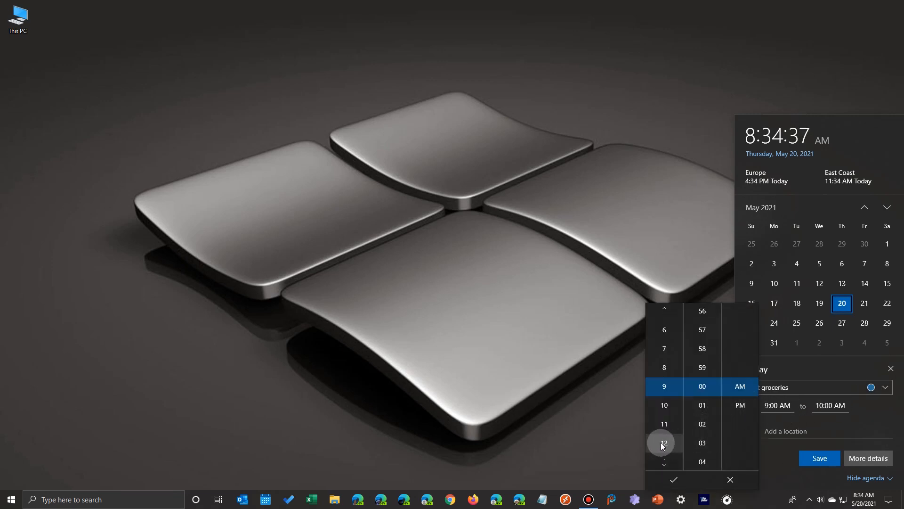
# - Set the event to run 1:00–2:00 PM and move on to its location field
pyautogui.click(665, 462)
pyautogui.click(666, 444)
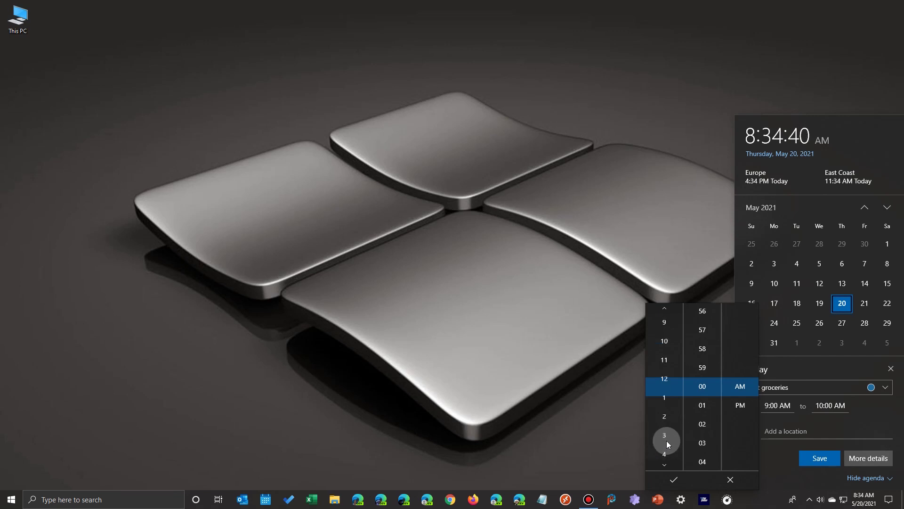
pyautogui.click(740, 404)
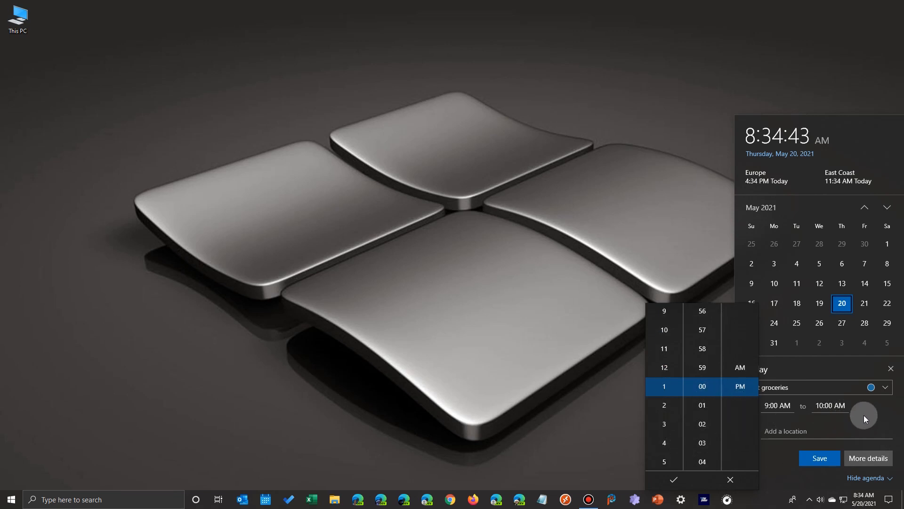
pyautogui.click(673, 478)
pyautogui.click(795, 431)
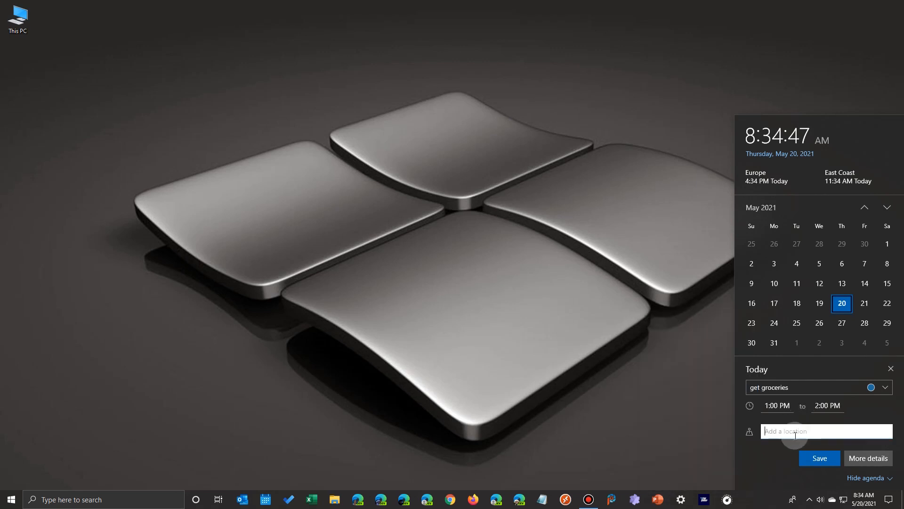
pyautogui.write('walmart')
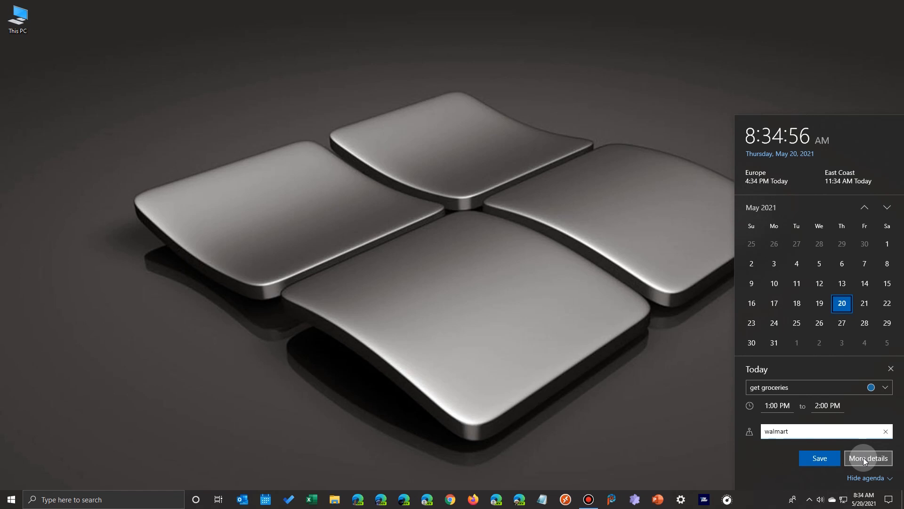
# - Save the get groceries event with location walmart
pyautogui.click(819, 458)
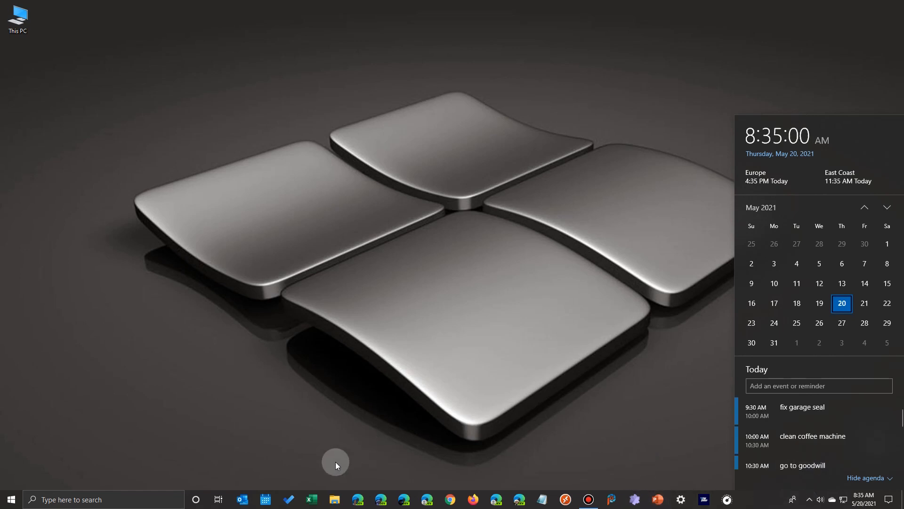
# - In the Calendar app, show the quick-look card for Thursday's get groceries event at walmart, 1–2 PM
pyautogui.click(265, 500)
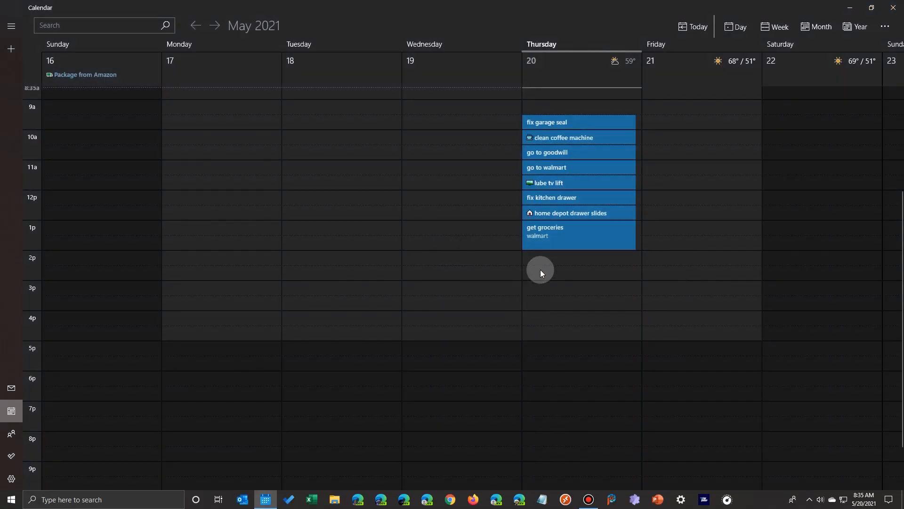
pyautogui.click(557, 236)
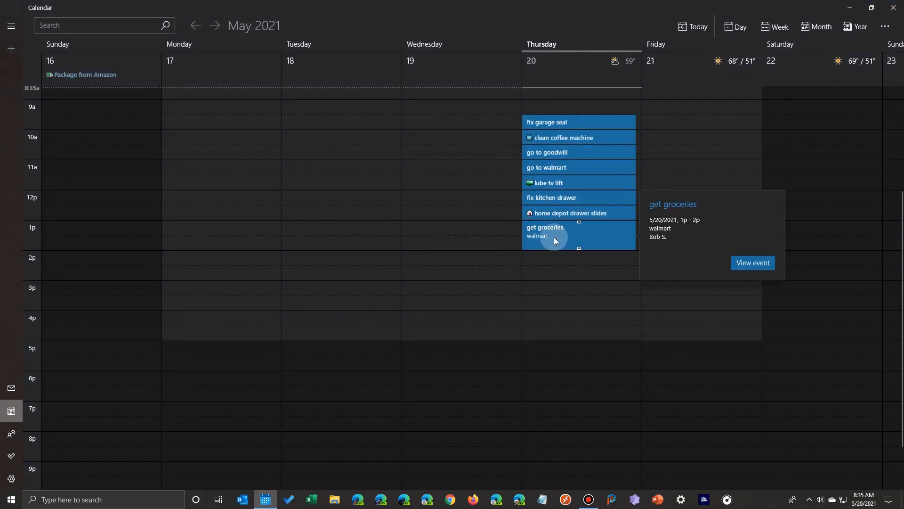